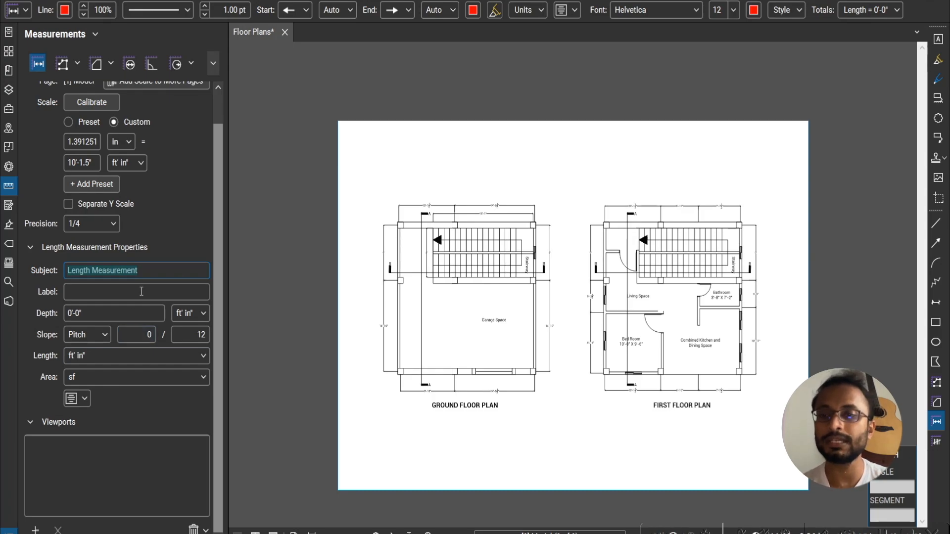
- Add a length measurement with subject Length and label X-Direction across the full top wall of the ground floor plan
{"action": "type", "text": "Length"}
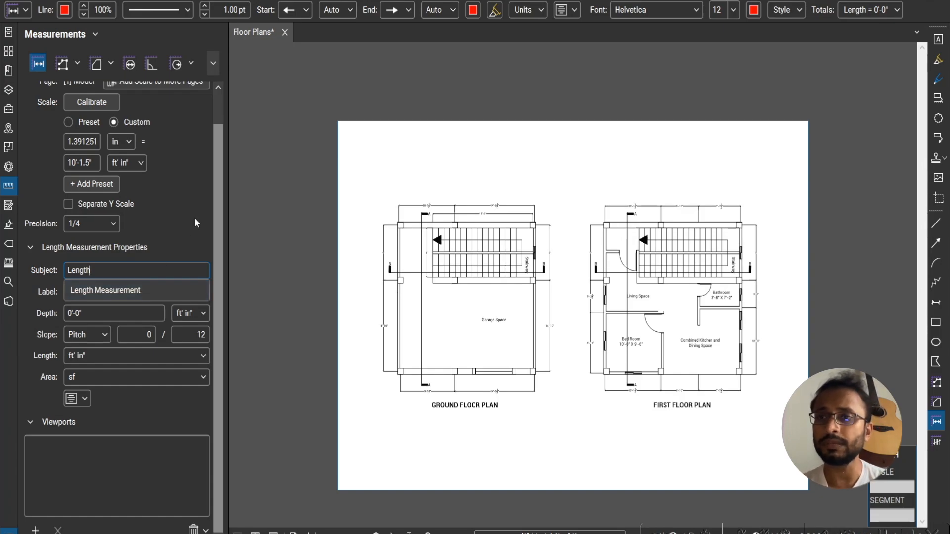
{"action": "left_click", "coordinate": [194, 218]}
{"action": "left_click", "coordinate": [147, 292]}
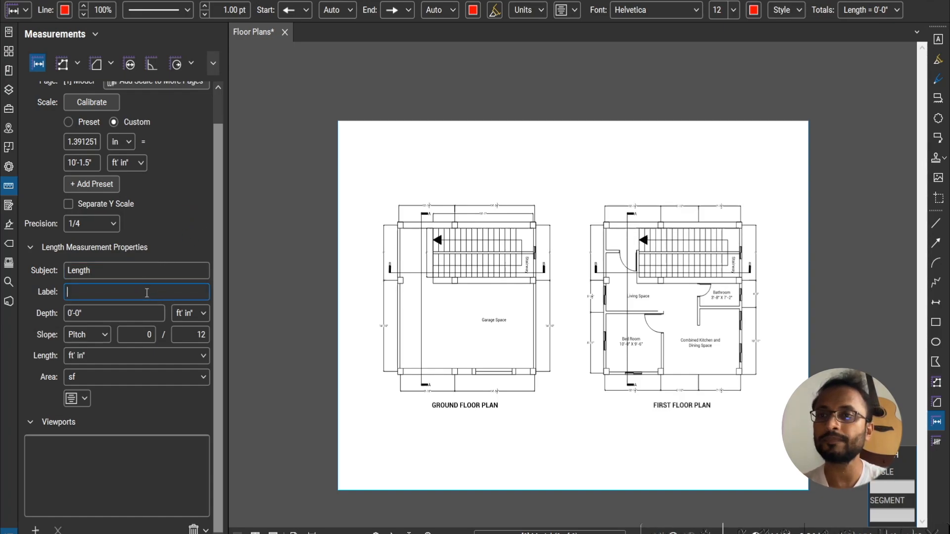
{"action": "type", "text": "X-D"}
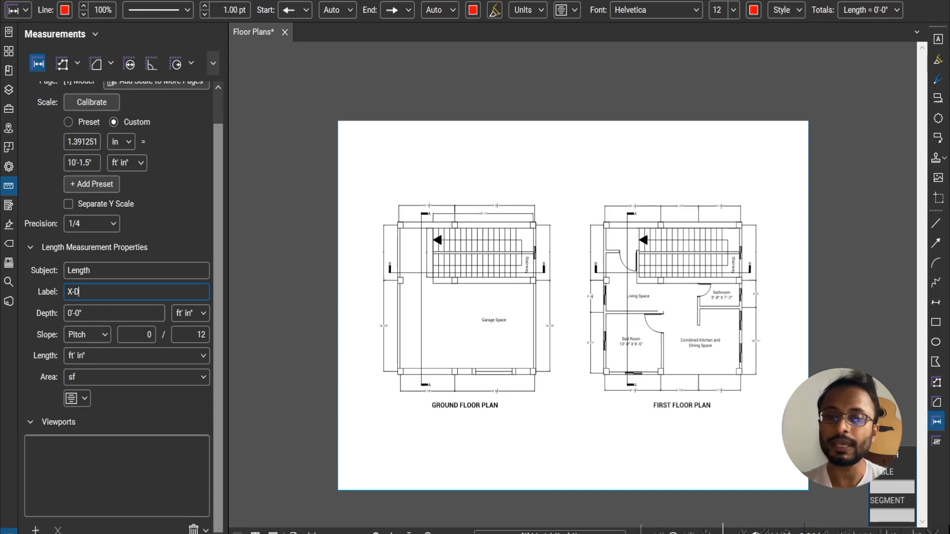
{"action": "type", "text": "irection"}
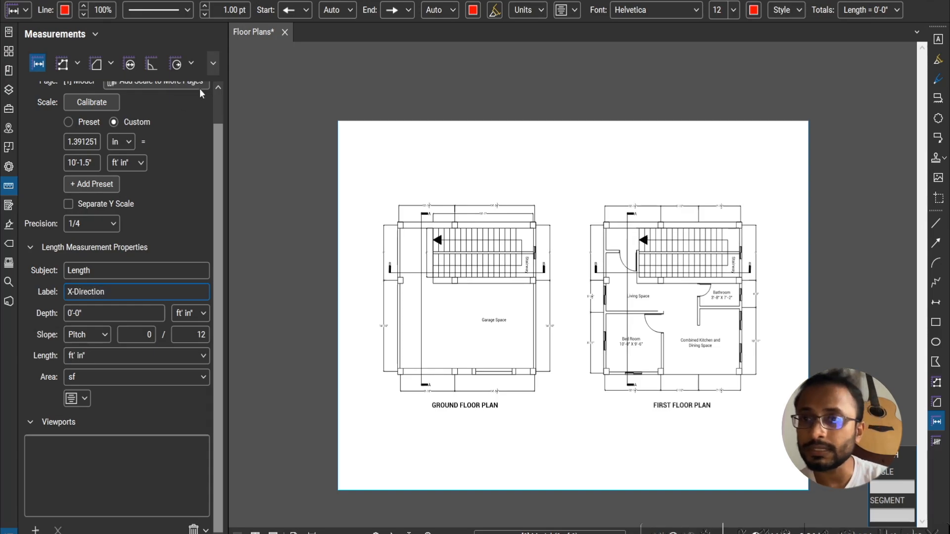
{"action": "left_click", "coordinate": [398, 223]}
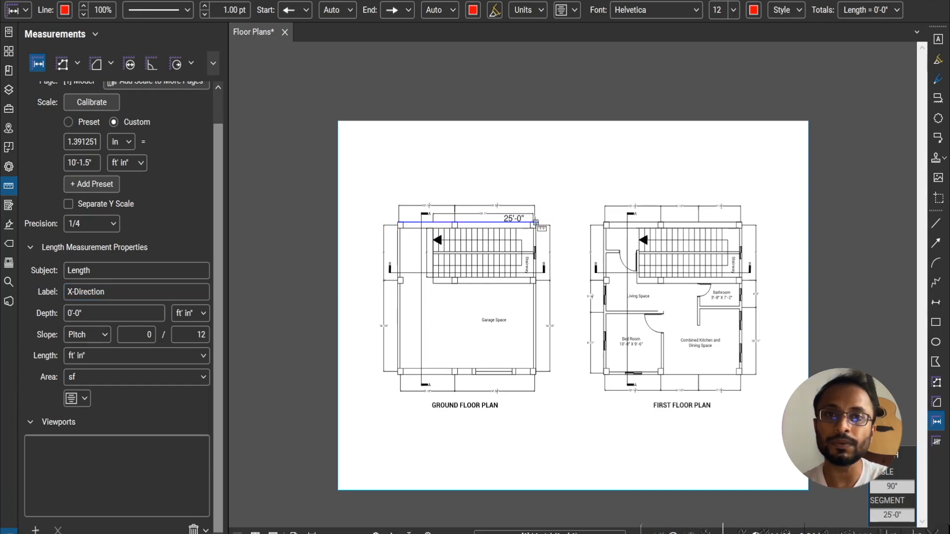
{"action": "left_click", "coordinate": [535, 222]}
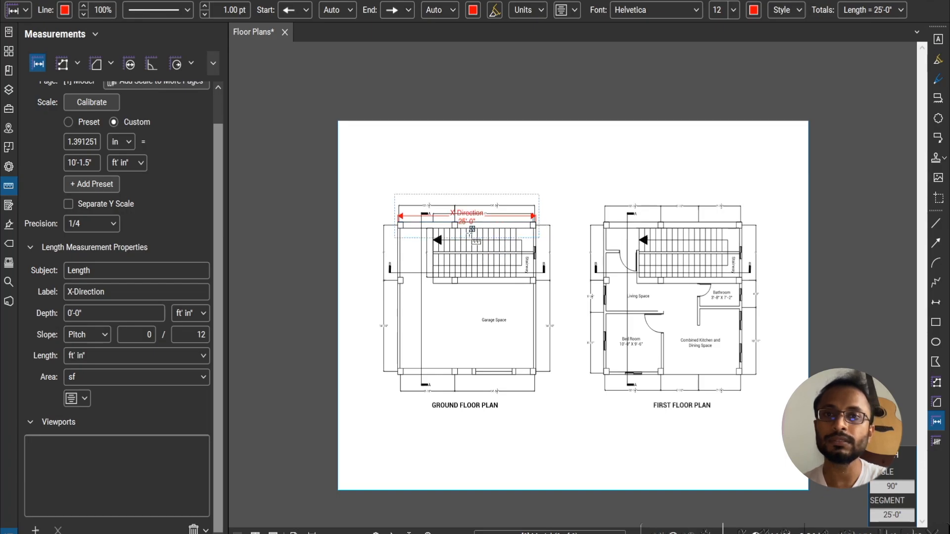
- Add a length measurement labelled Y-Direction along the full height of the ground floor plan's left wall
{"action": "scroll", "coordinate": [472, 240], "scroll_direction": "up", "scroll_amount": 3}
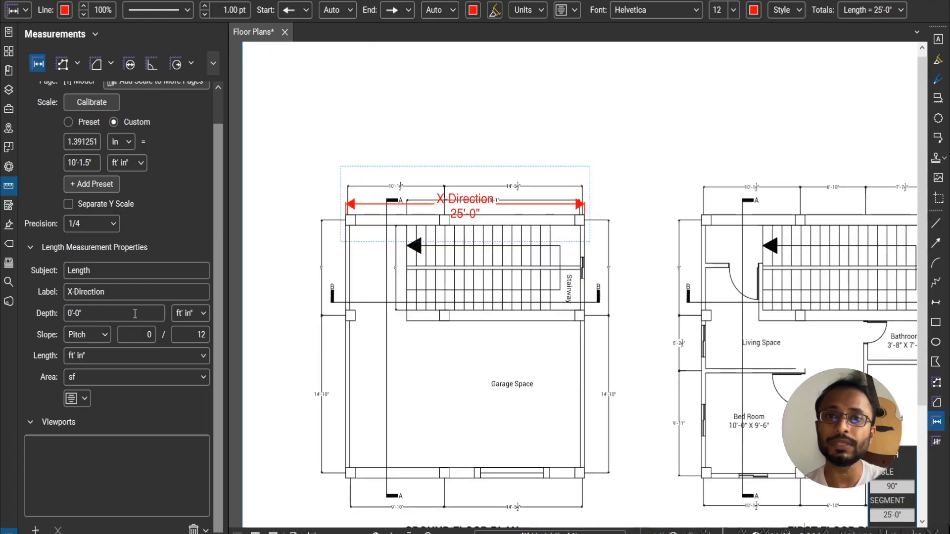
{"action": "double_click", "coordinate": [75, 288]}
{"action": "left_click_drag", "start_coordinate": [75, 288], "coordinate": [60, 291]}
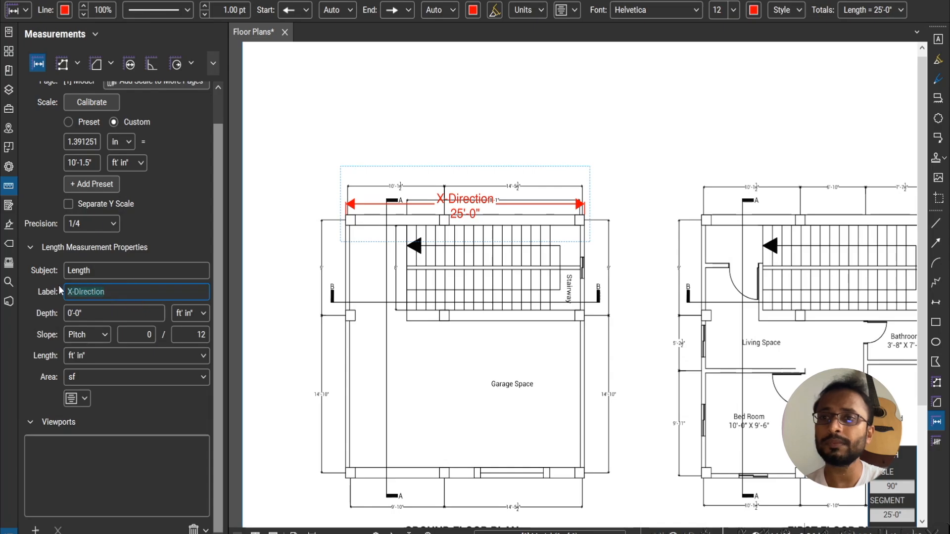
{"action": "type", "text": "Y"}
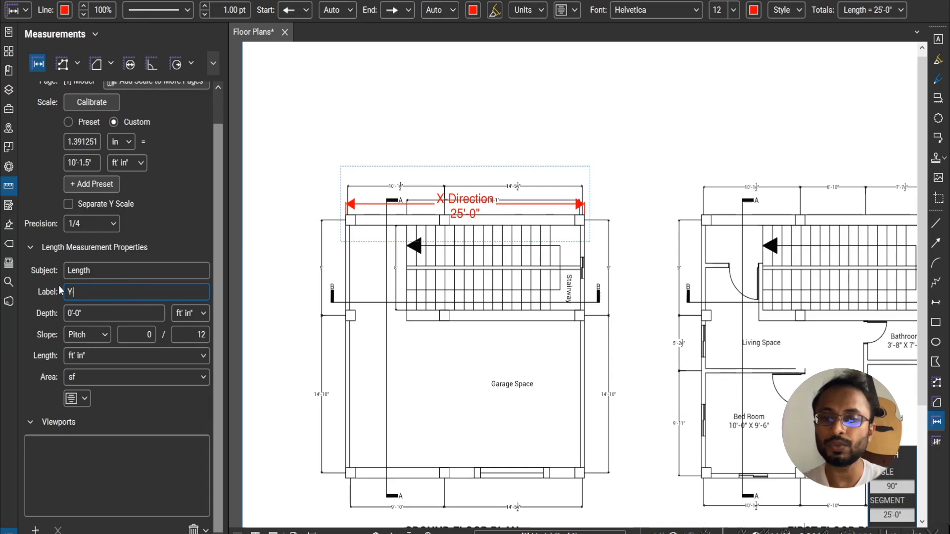
{"action": "type", "text": "-Direction"}
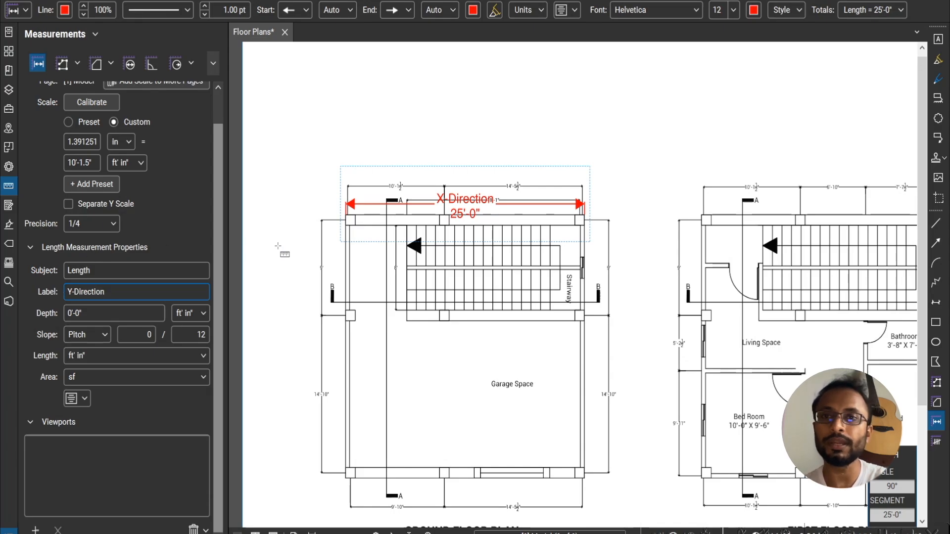
{"action": "left_click", "coordinate": [346, 215]}
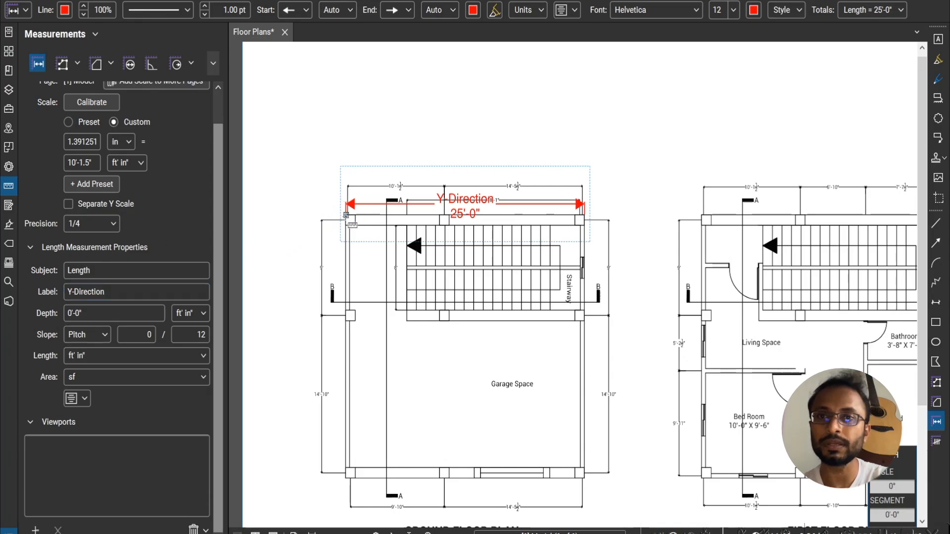
{"action": "left_click", "coordinate": [346, 478]}
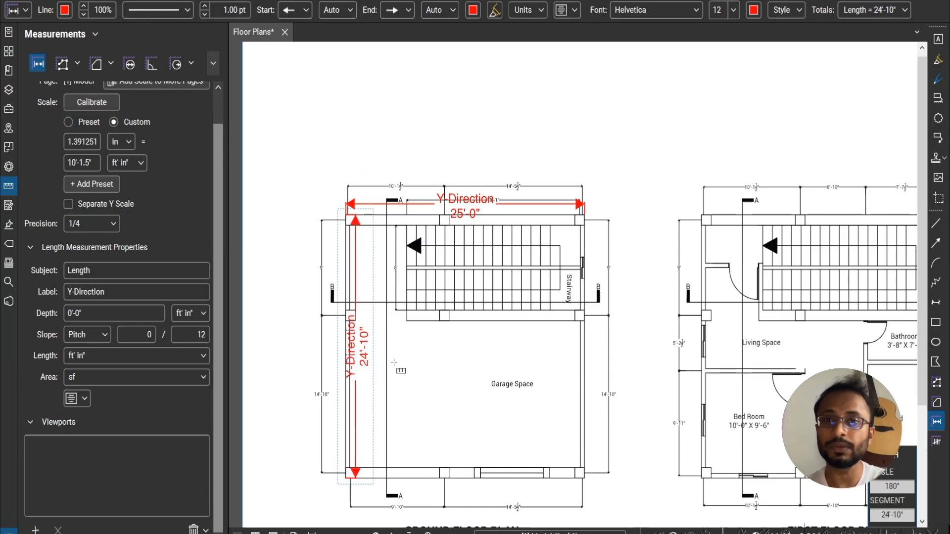
{"action": "key", "text": "Escape"}
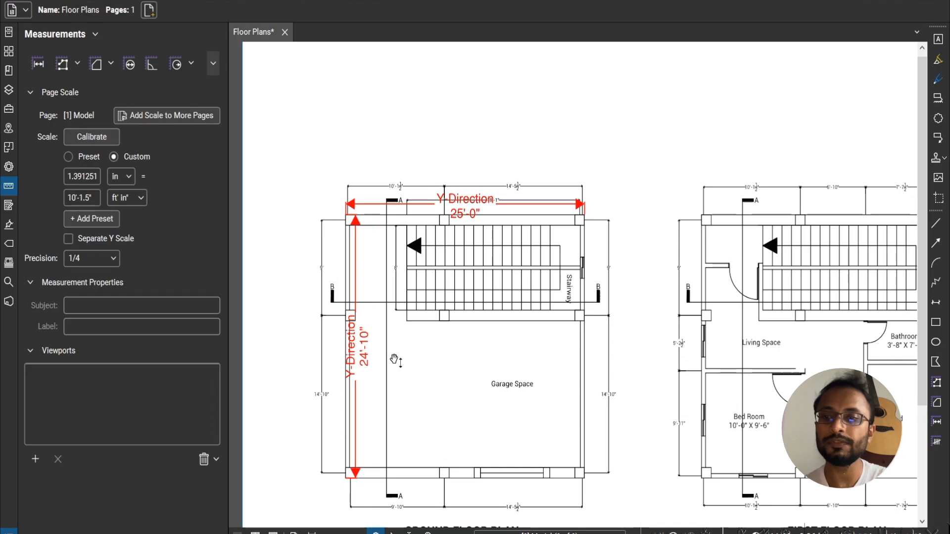
- Move the left wall's measurement outside the ground floor plan and the top wall's measurement above the existing dimensions
{"action": "left_click", "coordinate": [357, 348]}
{"action": "left_click_drag", "start_coordinate": [357, 348], "coordinate": [296, 349]}
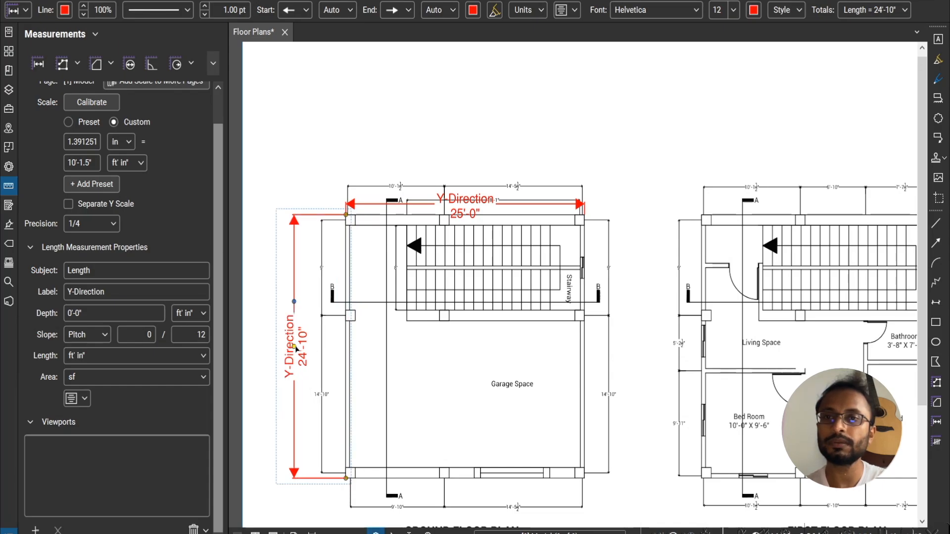
{"action": "left_click", "coordinate": [468, 204]}
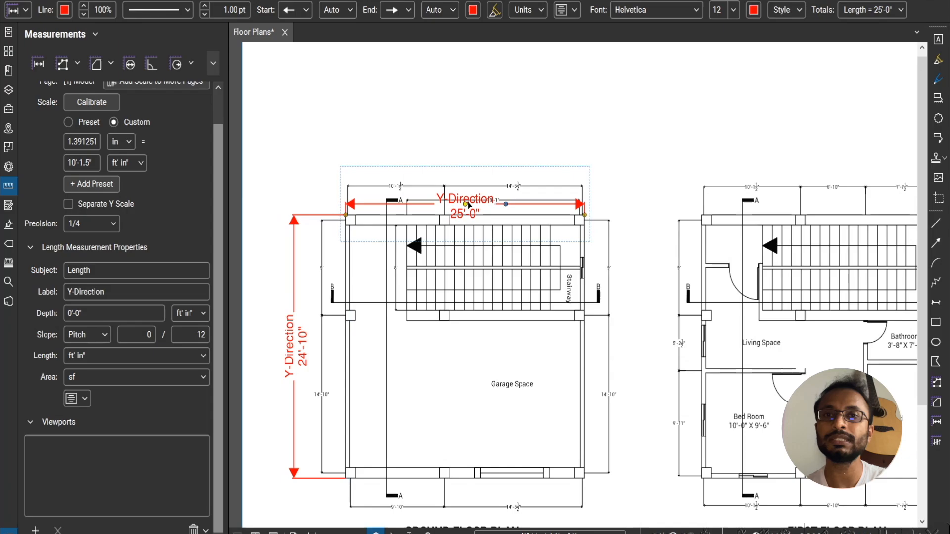
{"action": "left_click", "coordinate": [459, 199]}
{"action": "left_click", "coordinate": [460, 199]}
{"action": "left_click_drag", "start_coordinate": [460, 201], "coordinate": [456, 155]}
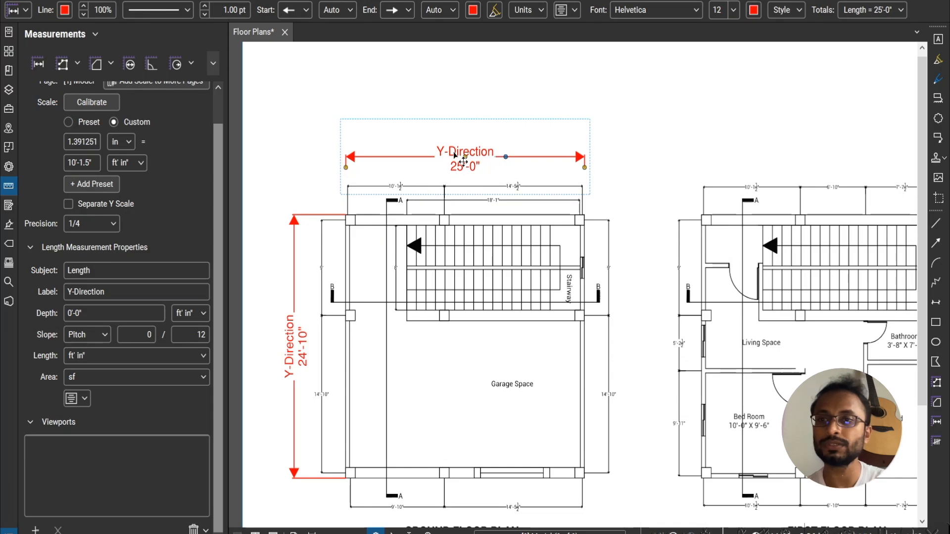
- Show the Markups List and change the label of the top wall's length measurement to X-Direction
{"action": "left_click", "coordinate": [9, 530]}
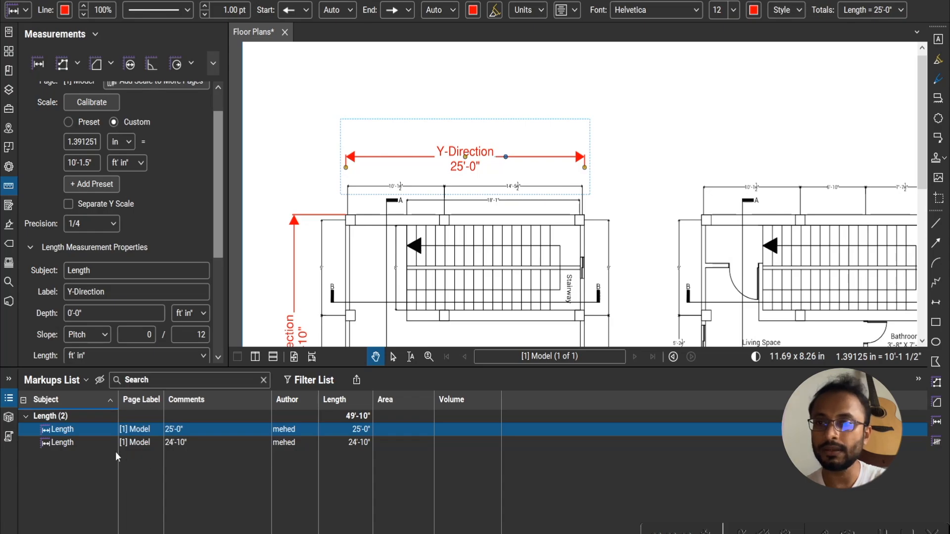
{"action": "left_click", "coordinate": [81, 433]}
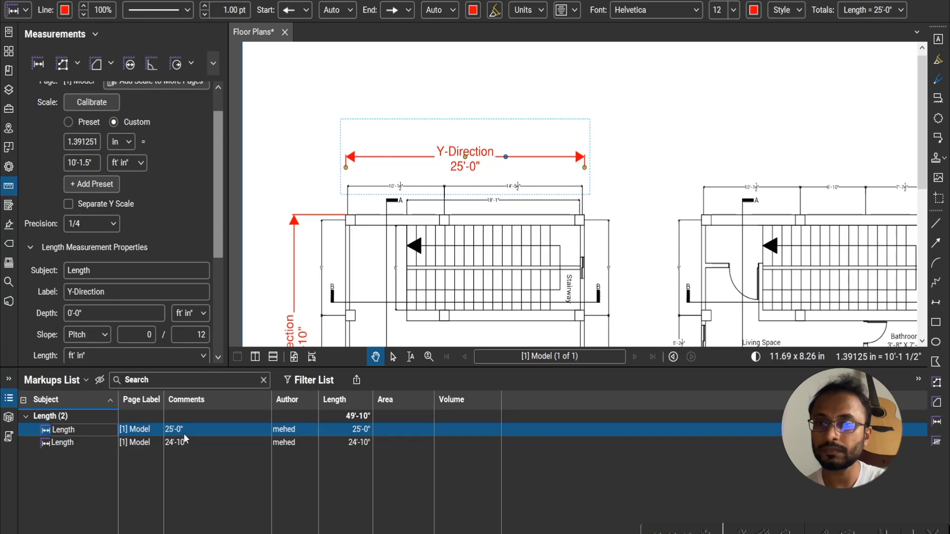
{"action": "left_click", "coordinate": [122, 292]}
{"action": "type", "text": "X"}
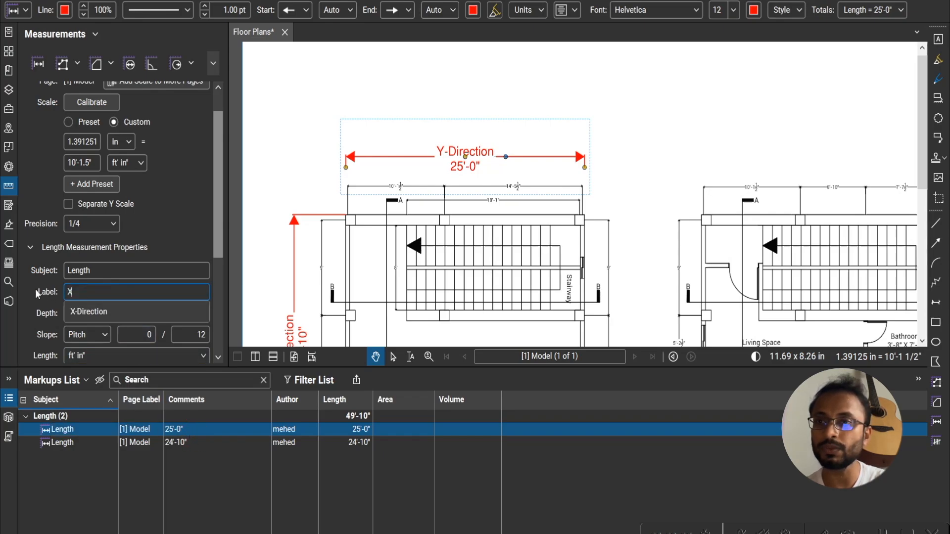
{"action": "type", "text": "-Direction"}
{"action": "key", "text": "Return"}
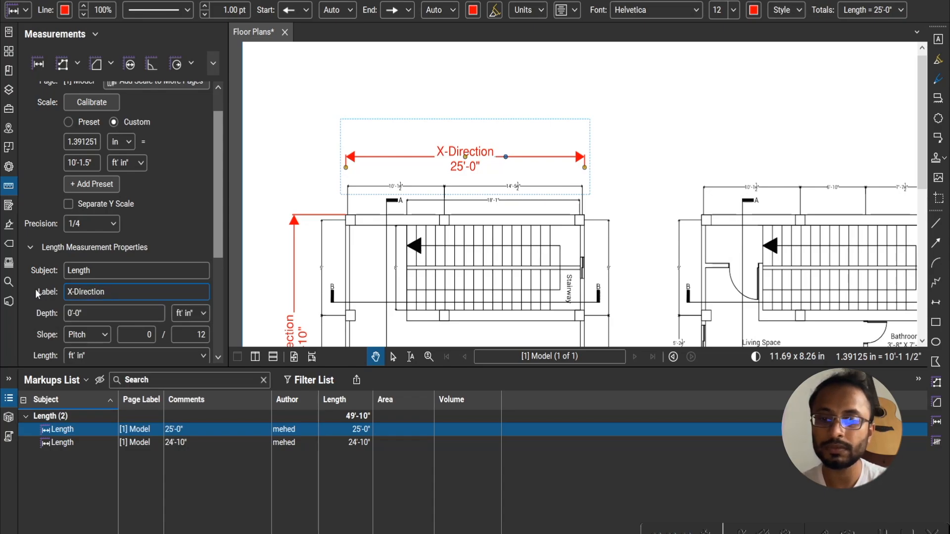
- Add an area measurement covering the full top wall strip of the ground floor plan, including its corner columns
{"action": "mouse_move", "coordinate": [386, 244]}
{"action": "left_mouse_down"}
{"action": "mouse_move", "coordinate": [394, 190]}
{"action": "mouse_move", "coordinate": [381, 203]}
{"action": "mouse_move", "coordinate": [383, 186]}
{"action": "left_mouse_up"}
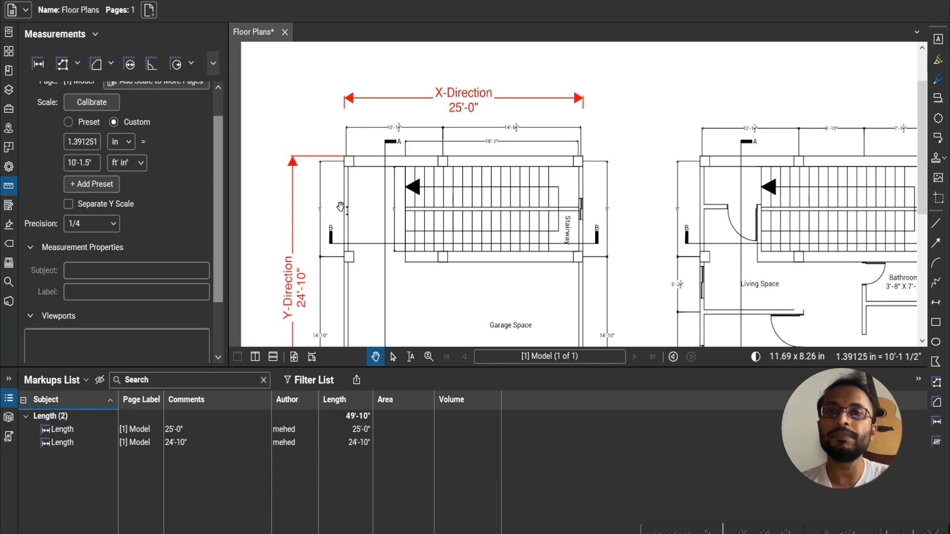
{"action": "left_click", "coordinate": [96, 65]}
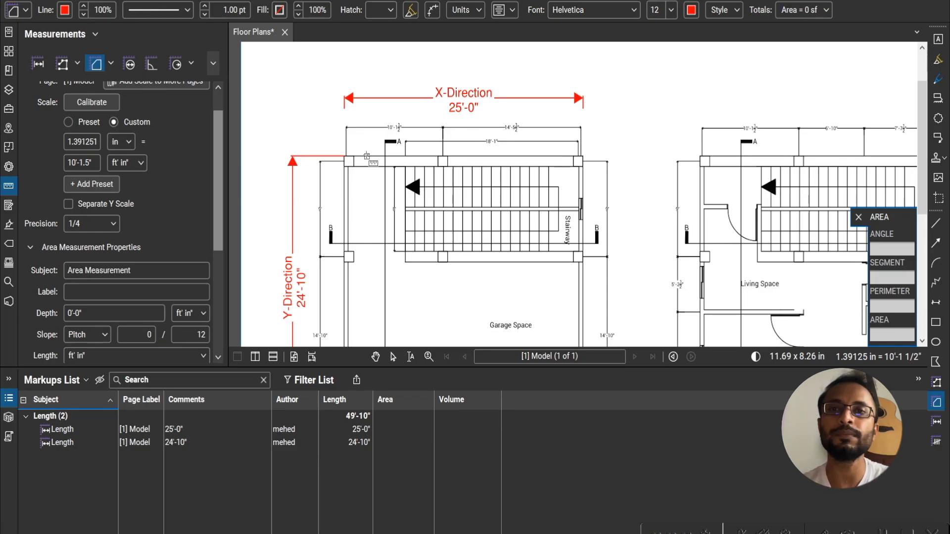
{"action": "left_click", "coordinate": [346, 157]}
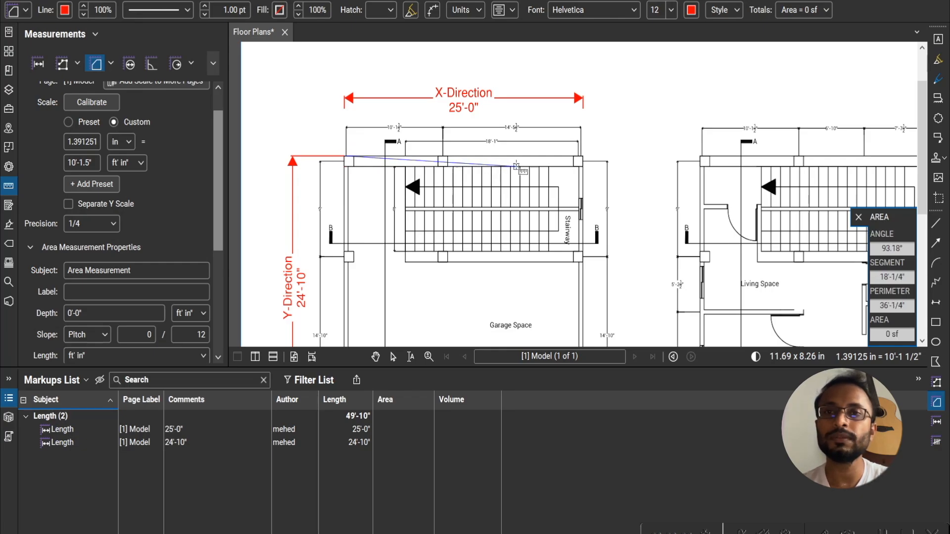
{"action": "left_click", "coordinate": [583, 157]}
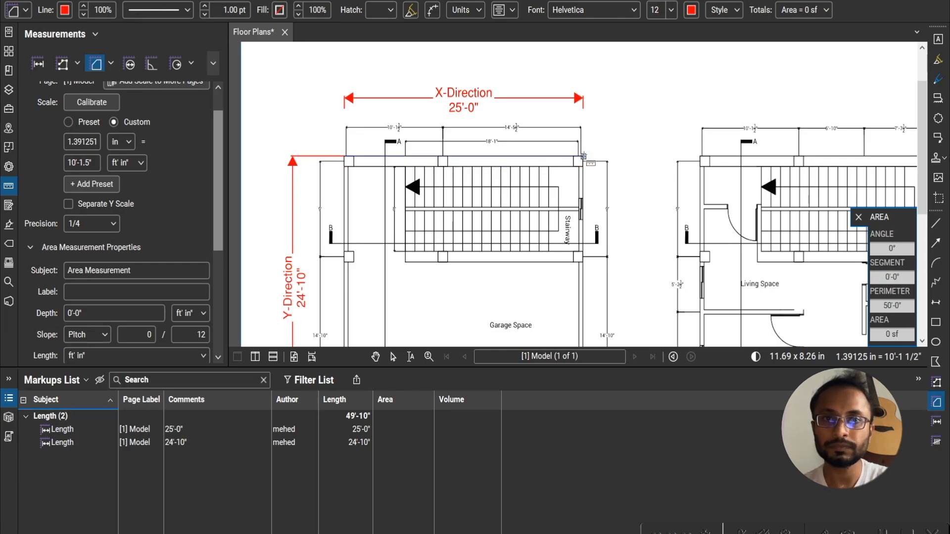
{"action": "left_click", "coordinate": [584, 166]}
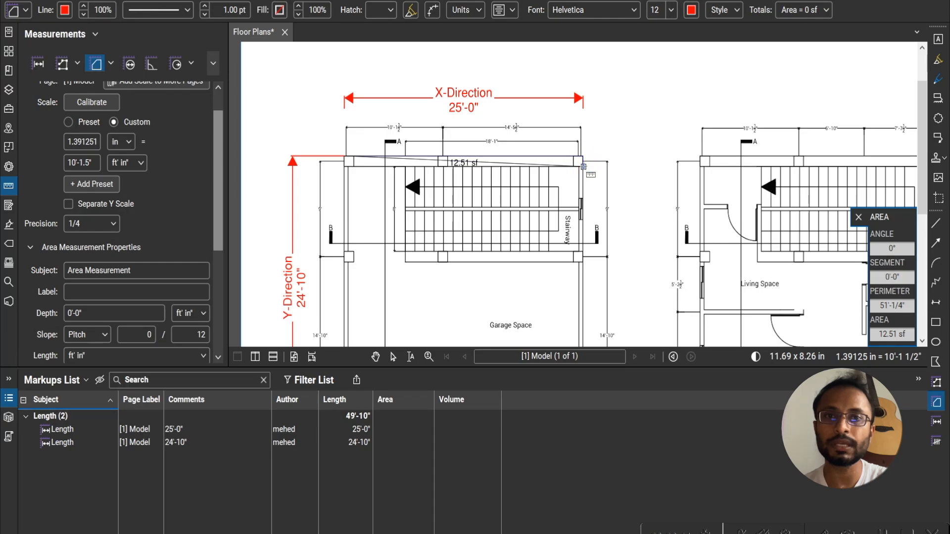
{"action": "left_click", "coordinate": [344, 167]}
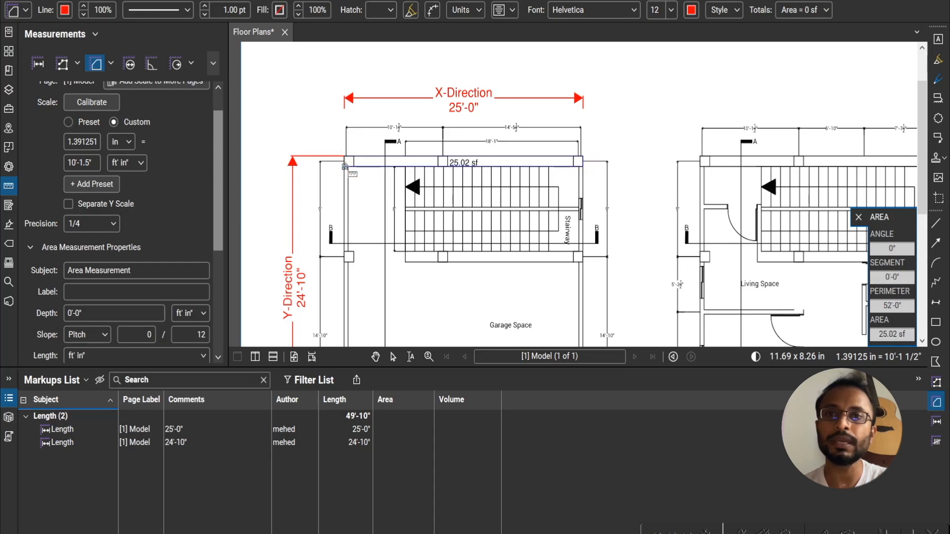
{"action": "key", "text": "Return"}
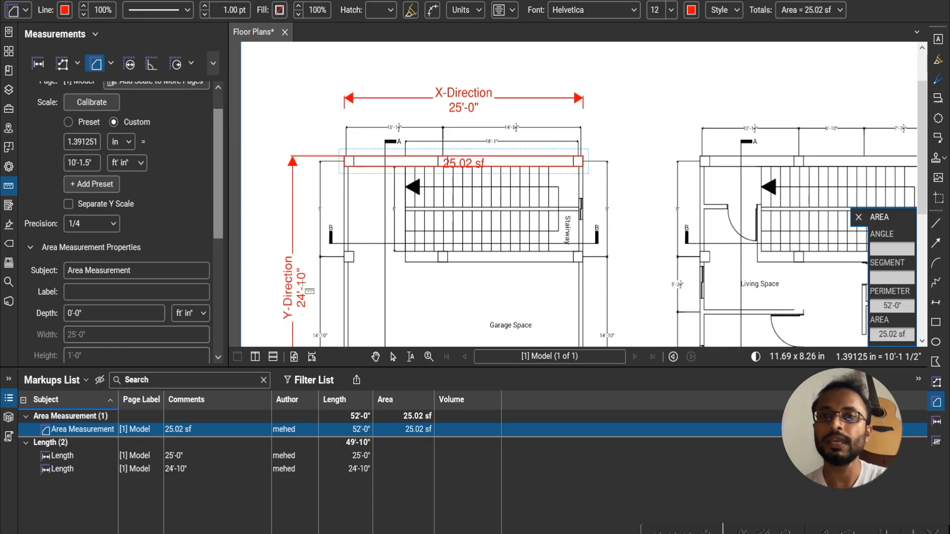
- Add an area measurement over the ground floor plan's left wall strip, from below the top wall to the bottom wall
{"action": "scroll", "coordinate": [329, 244], "scroll_direction": "down", "scroll_amount": 3}
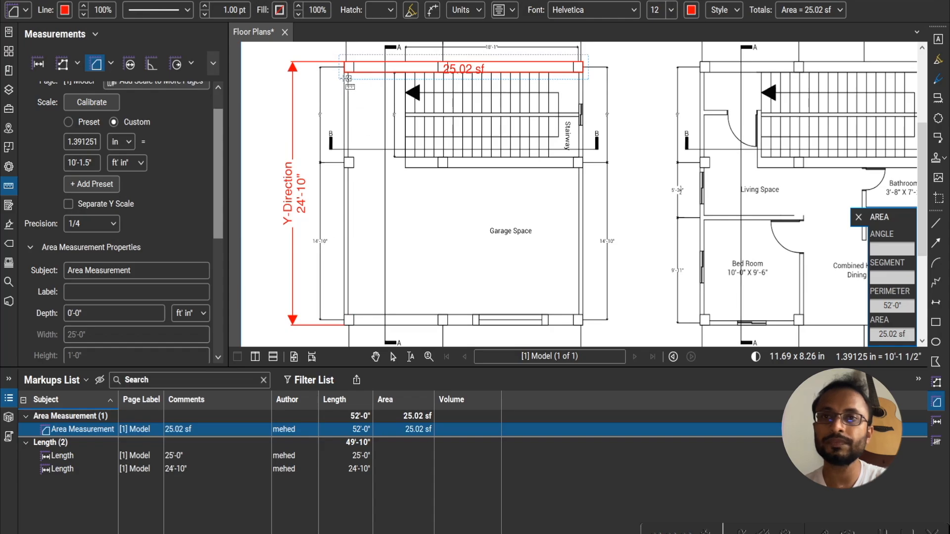
{"action": "left_click", "coordinate": [345, 73]}
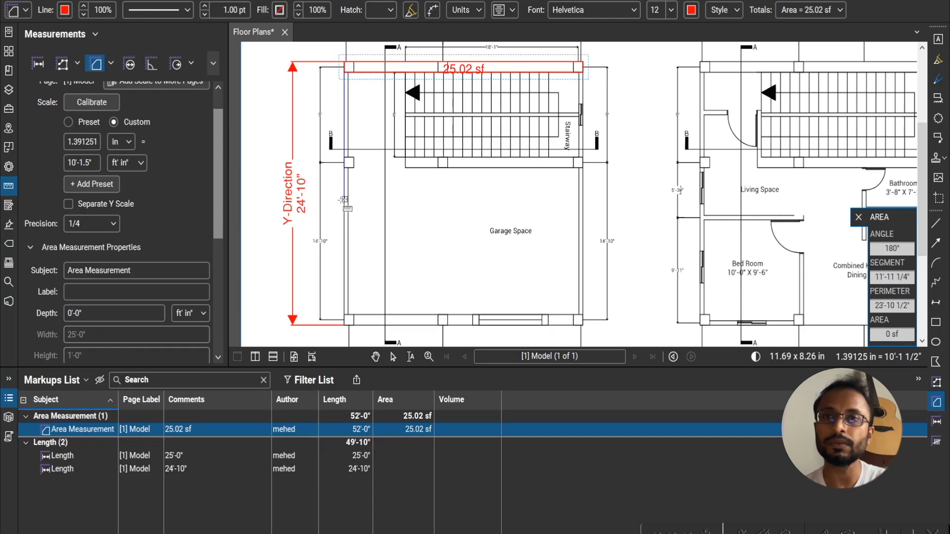
{"action": "left_click", "coordinate": [346, 314]}
{"action": "left_click", "coordinate": [348, 315]}
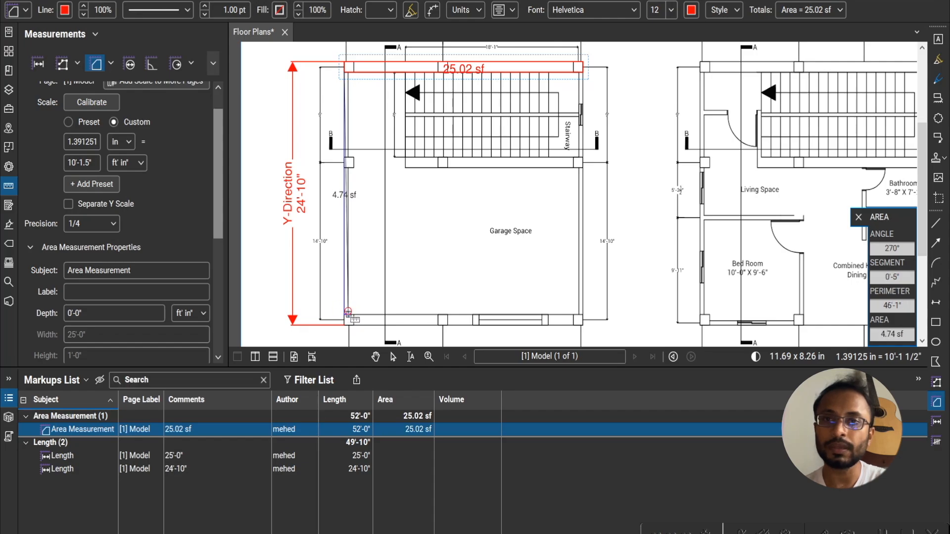
{"action": "left_click", "coordinate": [348, 73]}
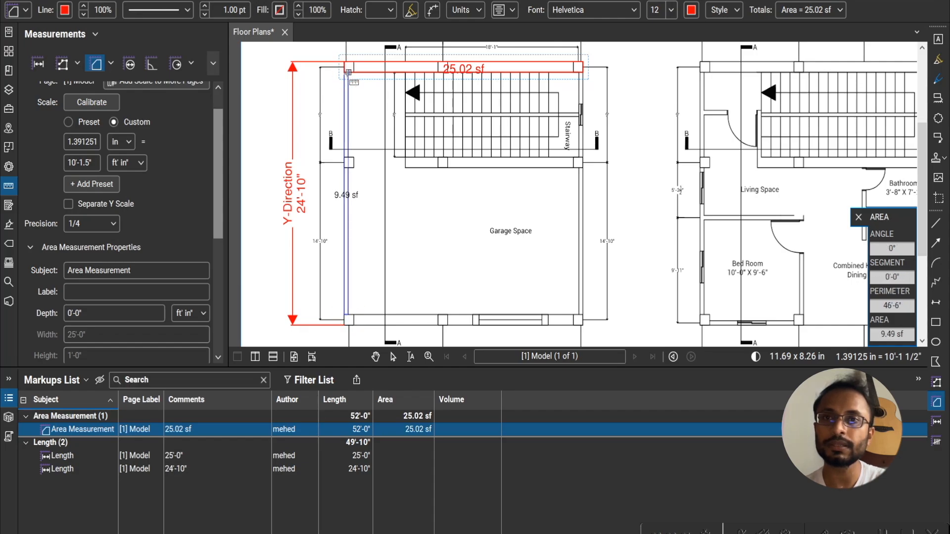
{"action": "left_click", "coordinate": [347, 73]}
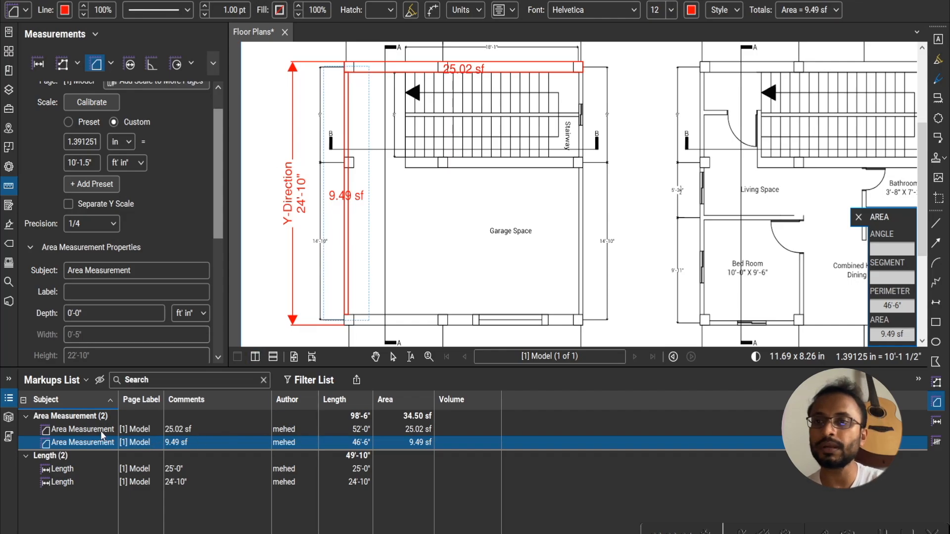
- Review the two wall area measurements and their combined area in the Markups List
{"action": "left_click", "coordinate": [413, 431]}
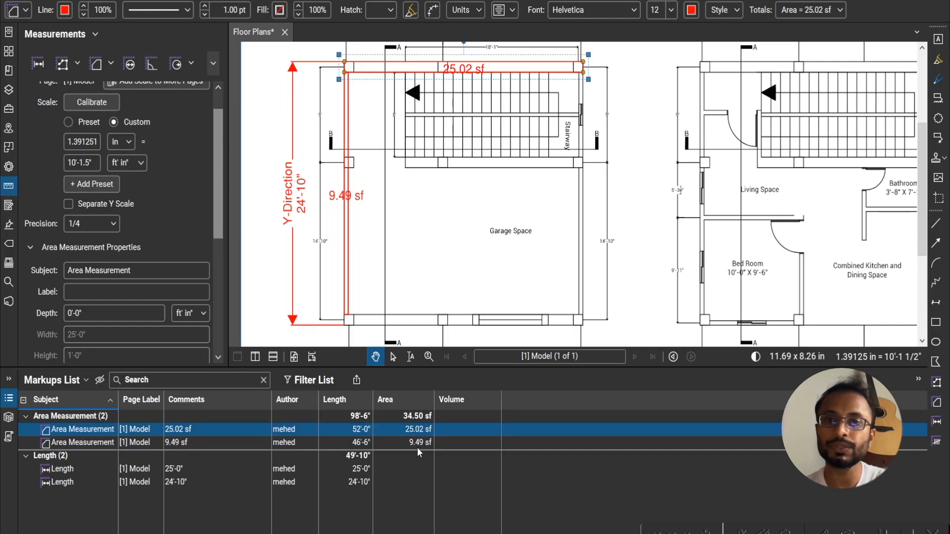
{"action": "left_click", "coordinate": [417, 443]}
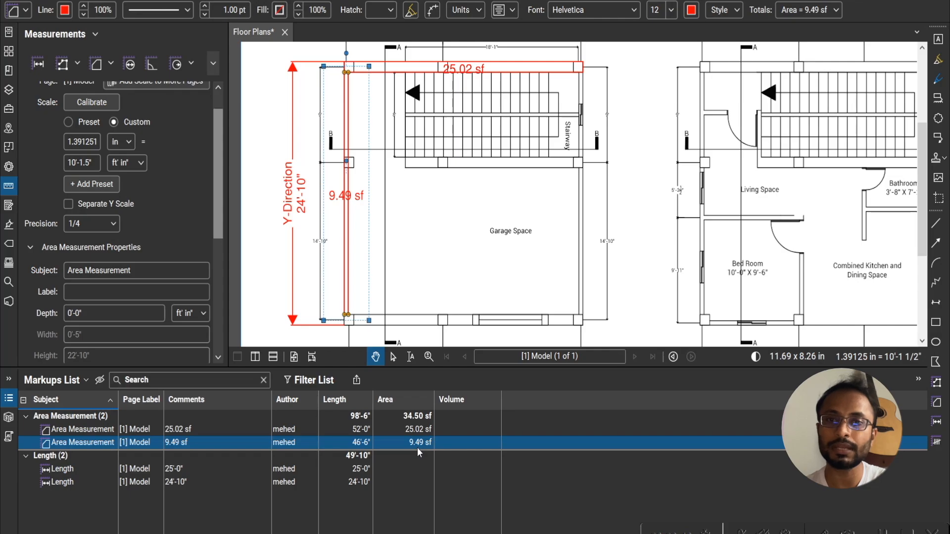
{"action": "double_click", "coordinate": [411, 417]}
{"action": "double_click", "coordinate": [411, 417]}
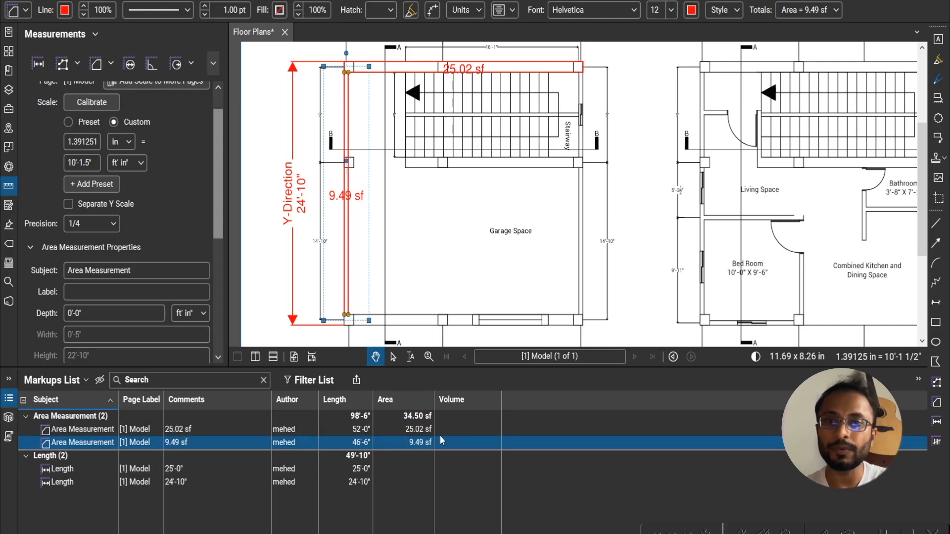
- Set the depth of the top wall strip's area measurement to 10'-0" so that its volume is calculated
{"action": "left_click", "coordinate": [90, 431]}
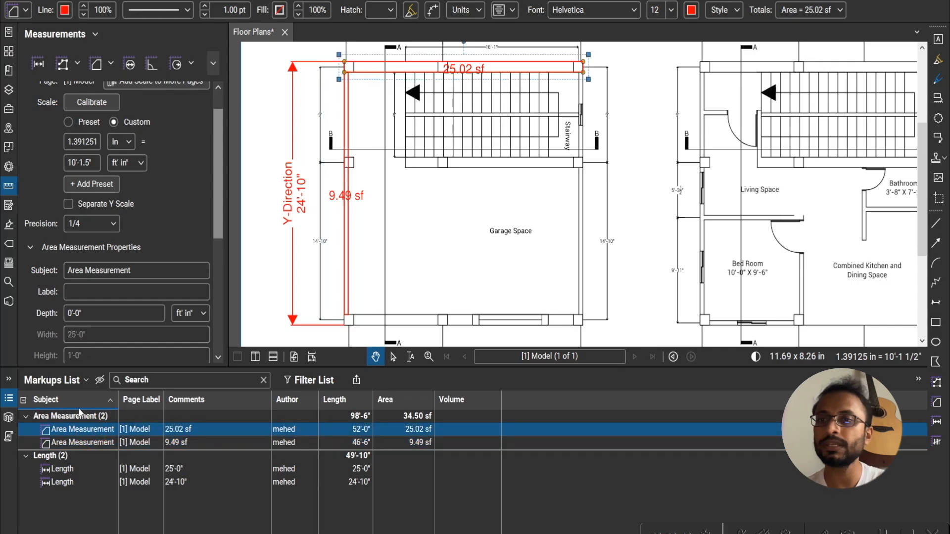
{"action": "scroll", "coordinate": [104, 315], "scroll_direction": "down", "scroll_amount": 4}
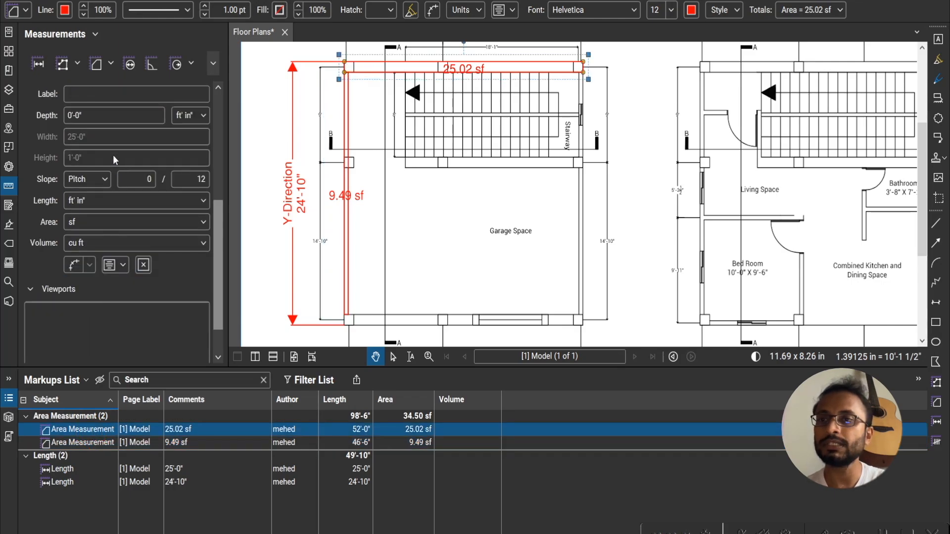
{"action": "left_click", "coordinate": [105, 120]}
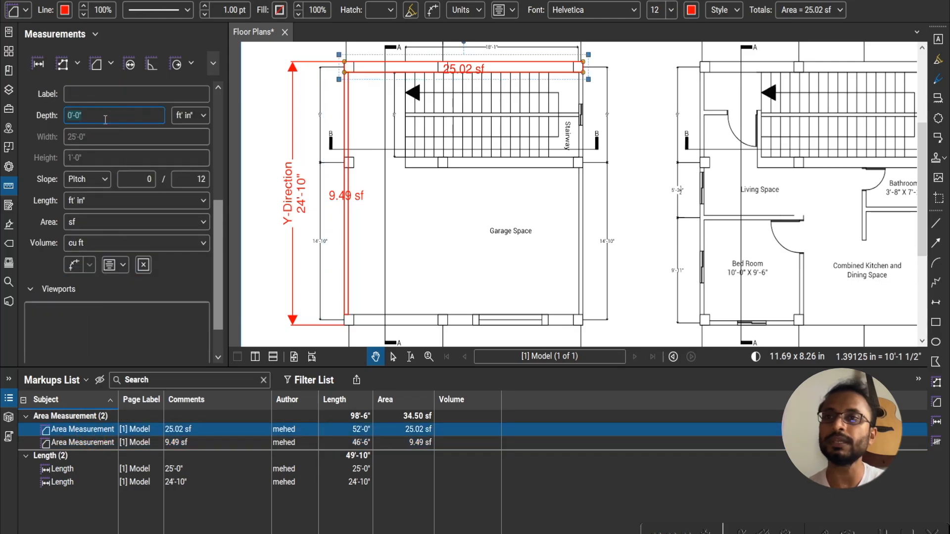
{"action": "type", "text": "10"}
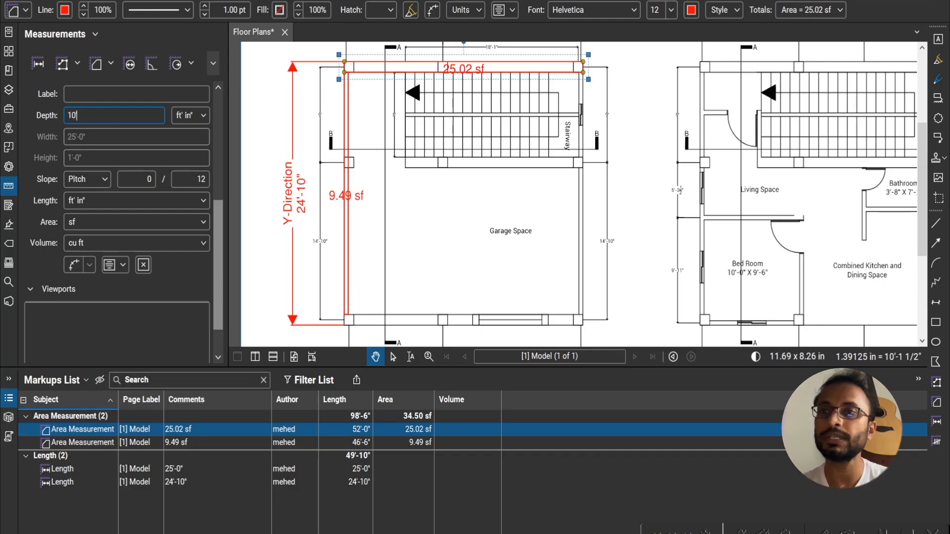
{"action": "type", "text": "'"}
{"action": "key", "text": "Return"}
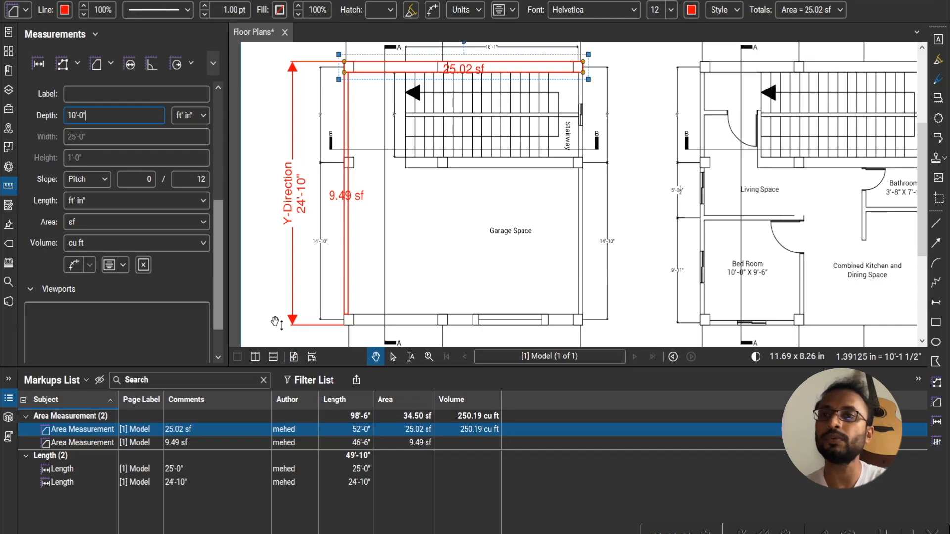
- Set the left wall strip's area measurement depth to 10'-0" and check the combined wall volume in the Markups List
{"action": "left_click", "coordinate": [65, 445]}
{"action": "left_click", "coordinate": [107, 119]}
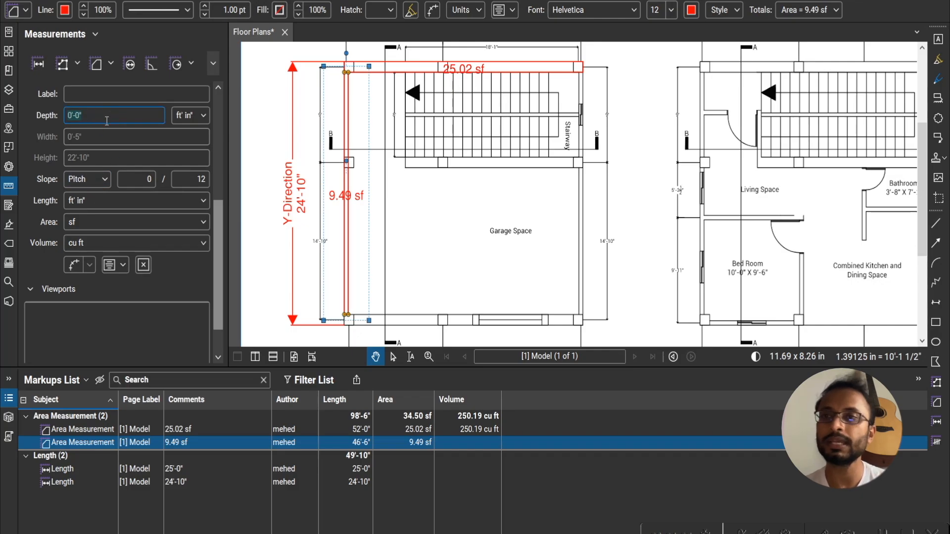
{"action": "type", "text": "10"}
{"action": "key", "text": "Return"}
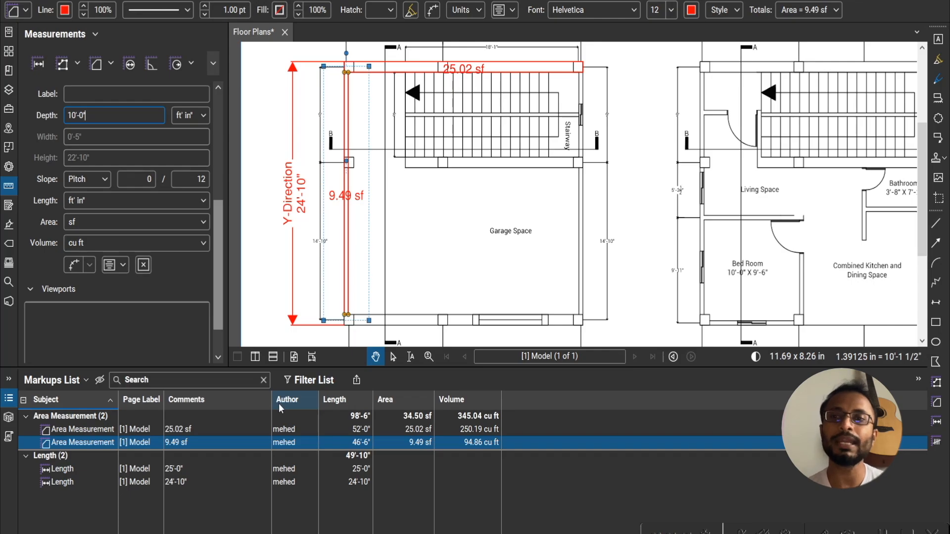
{"action": "left_click", "coordinate": [473, 417]}
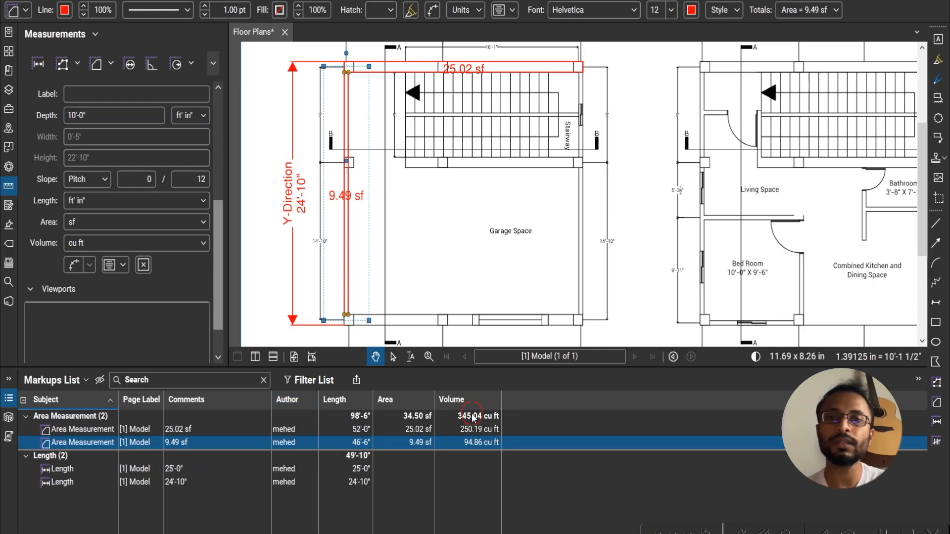